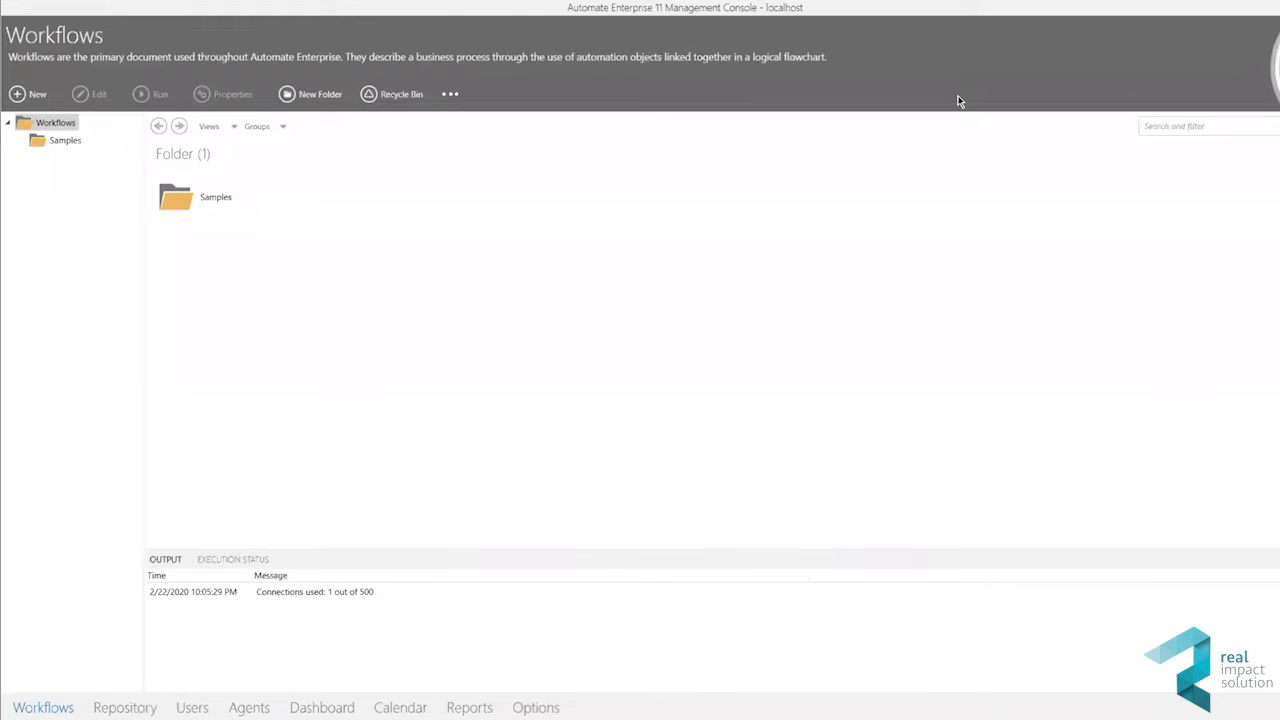
Create a new workflow named "Invoice Example" and open it for building
{"action": "left_click", "coordinate": [18, 94]}
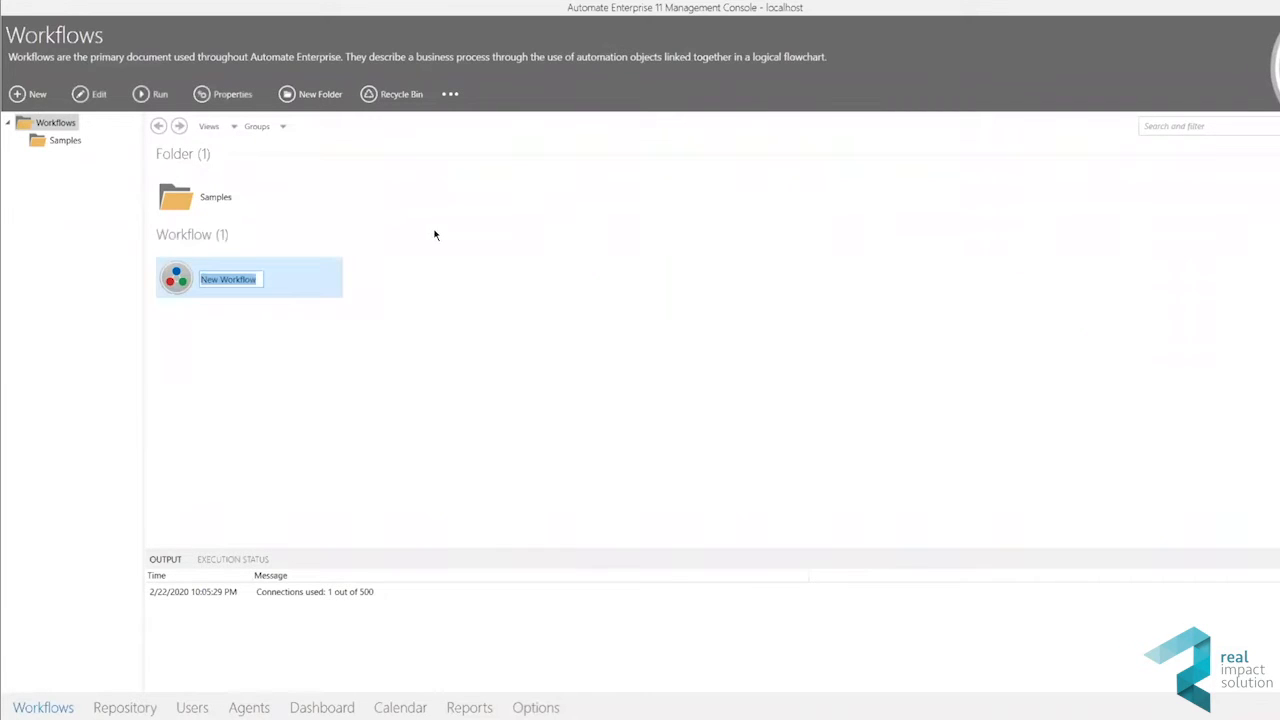
{"action": "type", "text": "Invoice Example"}
{"action": "key", "text": "Return"}
{"action": "double_click", "coordinate": [268, 192]}
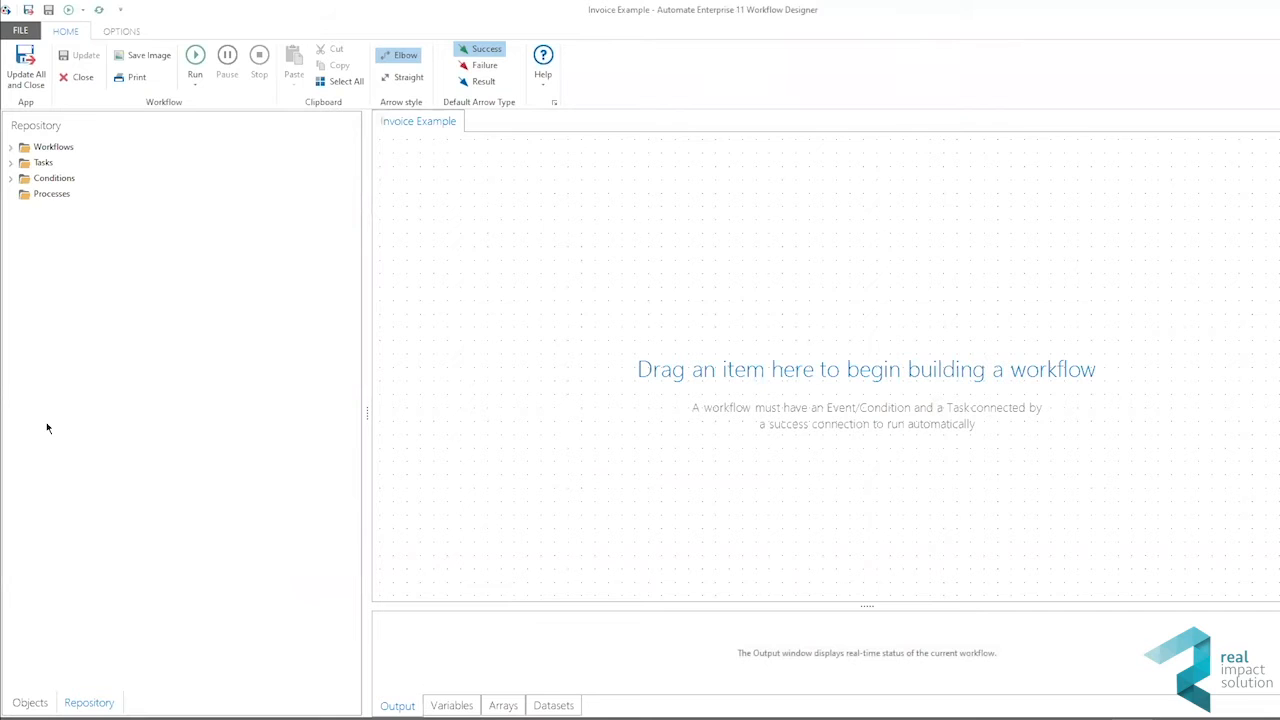
Add a File System condition at the start of the workflow canvas and name it "Wait For Invoices"
{"action": "left_click", "coordinate": [30, 703]}
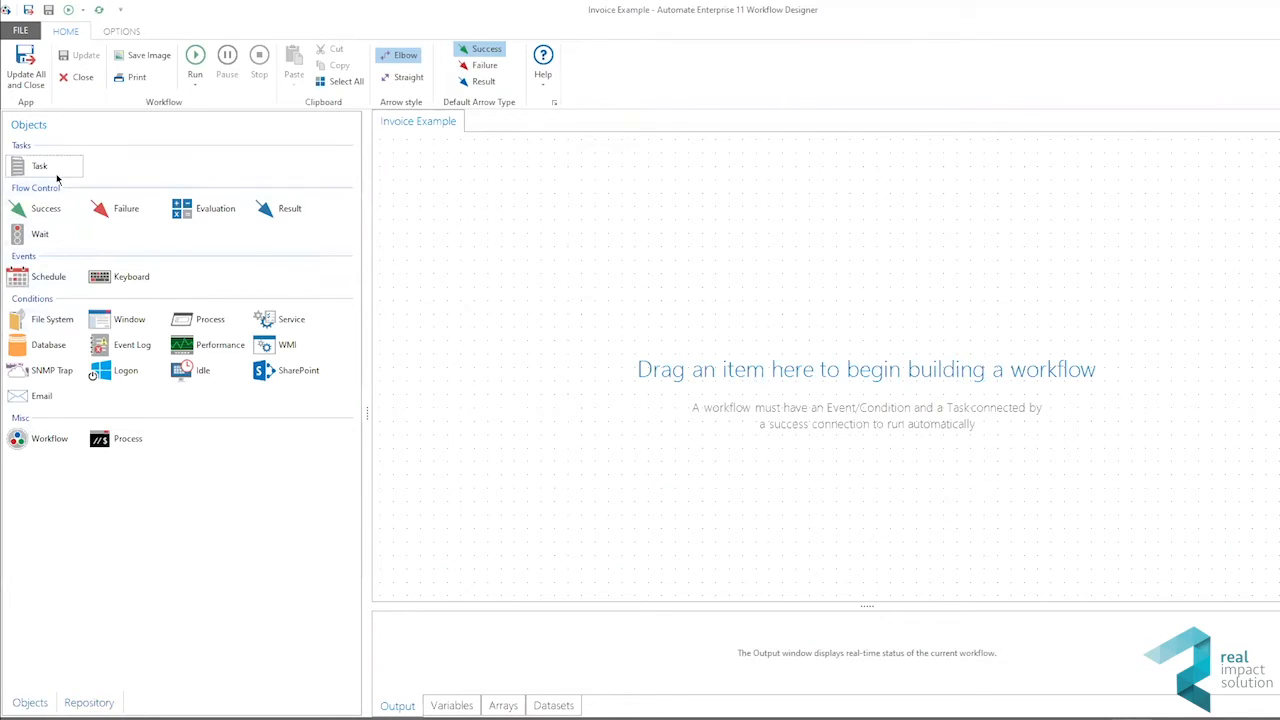
{"action": "left_click_drag", "start_coordinate": [45, 319], "coordinate": [437, 290]}
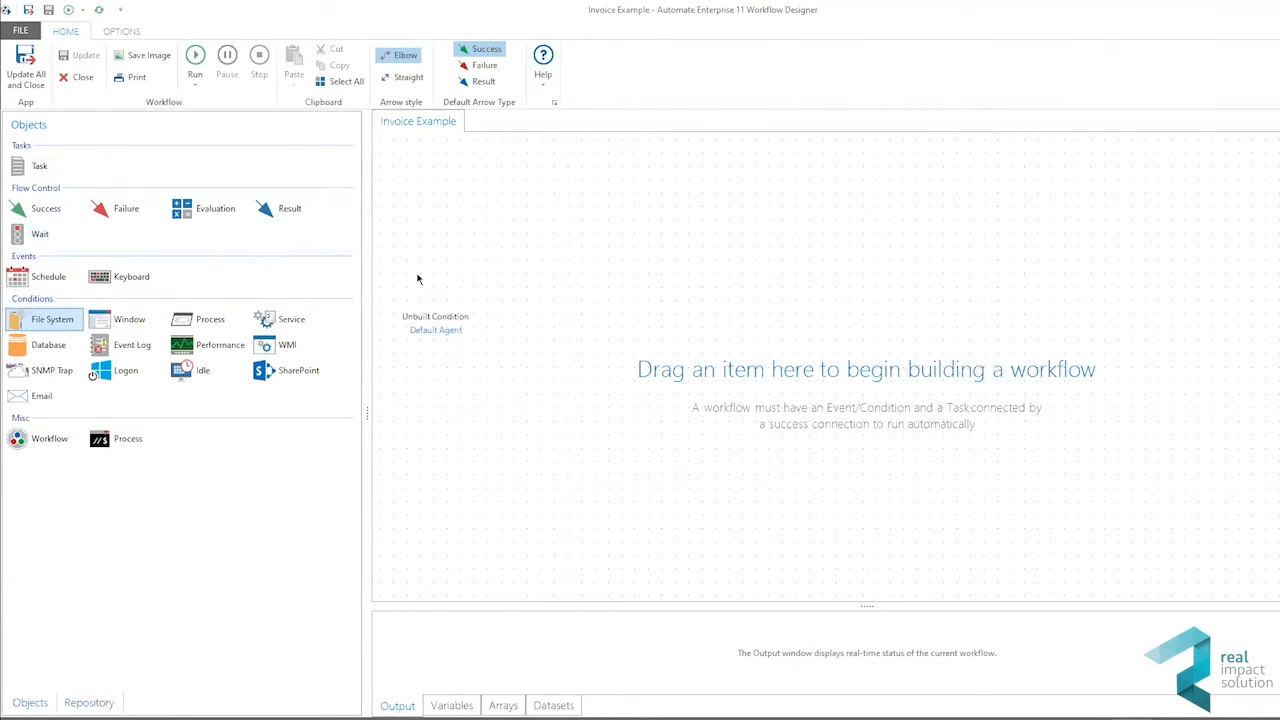
{"action": "left_click", "coordinate": [437, 315]}
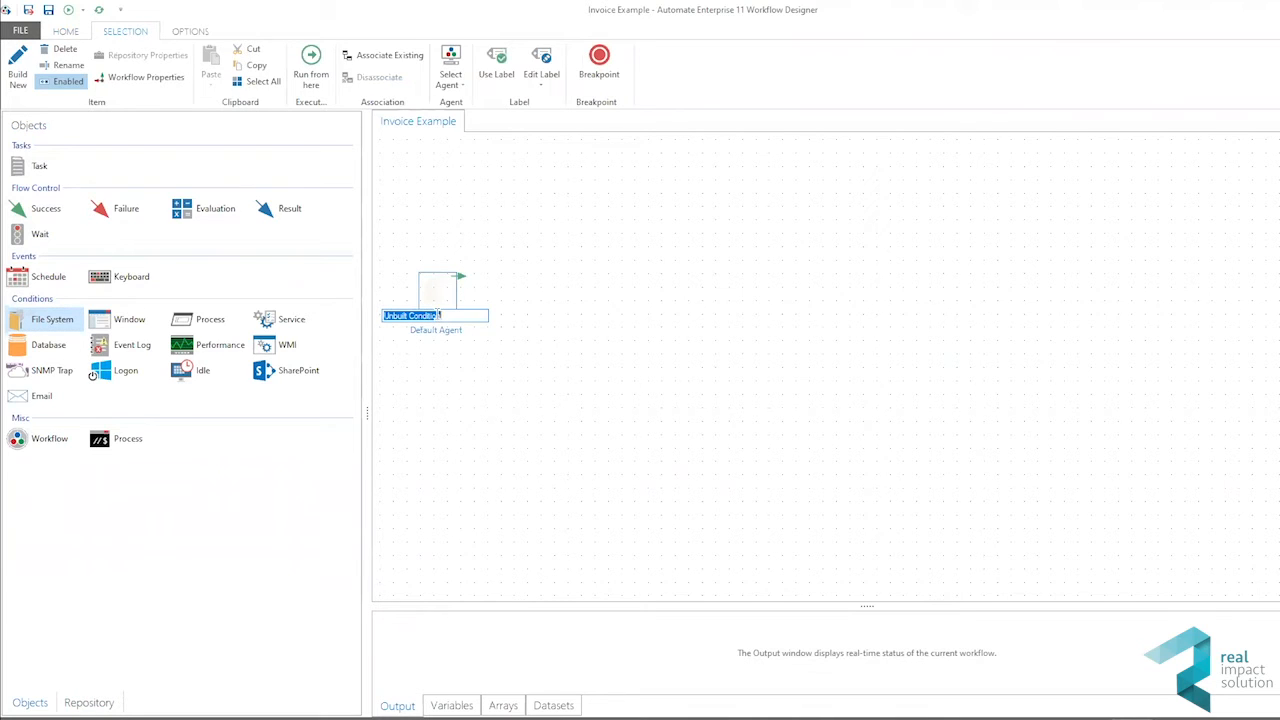
{"action": "type", "text": "Wait For Invoices"}
{"action": "key", "text": "Return"}
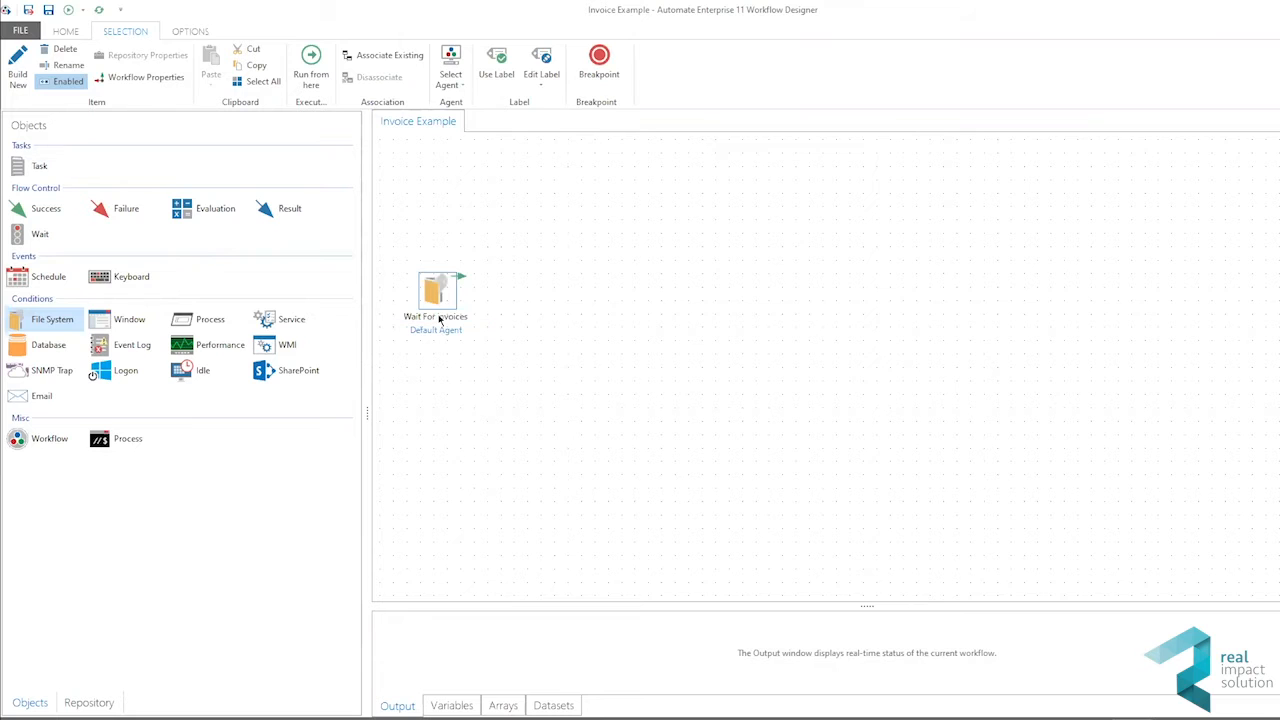
Add a task named "Extract Invoice Information" beside Wait For Invoices and connect the condition to it with a success link
{"action": "left_click_drag", "start_coordinate": [38, 167], "coordinate": [507, 287]}
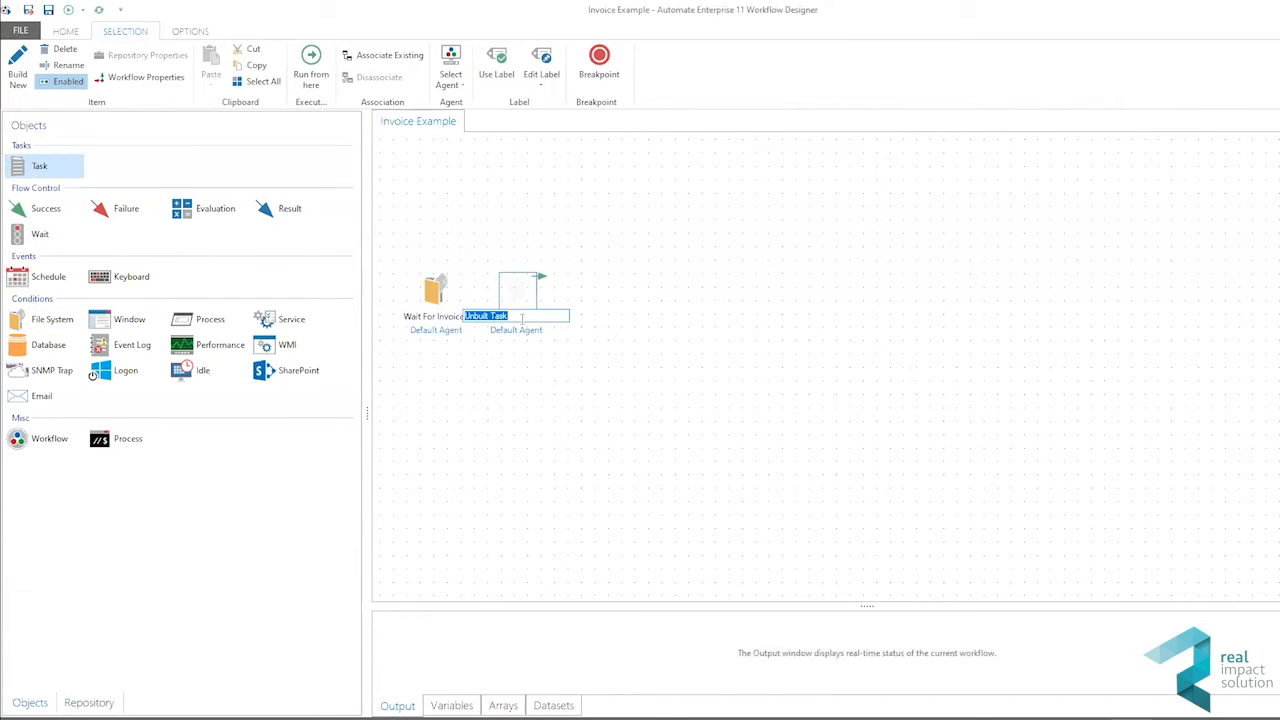
{"action": "type", "text": "Extract Invoice Information"}
{"action": "key", "text": "Return"}
{"action": "left_click", "coordinate": [458, 292]}
{"action": "left_click_drag", "start_coordinate": [466, 279], "coordinate": [510, 290]}
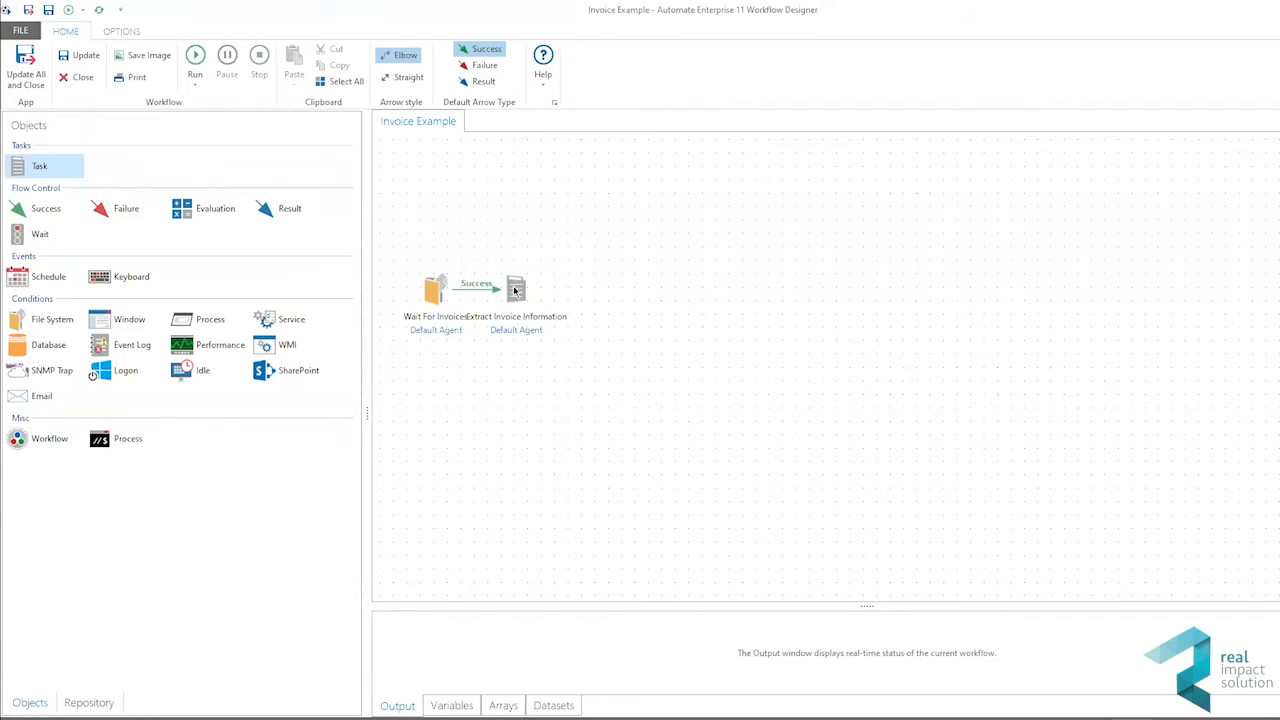
Add a task after Extract Invoice Information and name it "Formal Controls"
{"action": "left_click_drag", "start_coordinate": [39, 165], "coordinate": [610, 295]}
{"action": "left_click", "coordinate": [628, 330]}
{"action": "left_click", "coordinate": [634, 330]}
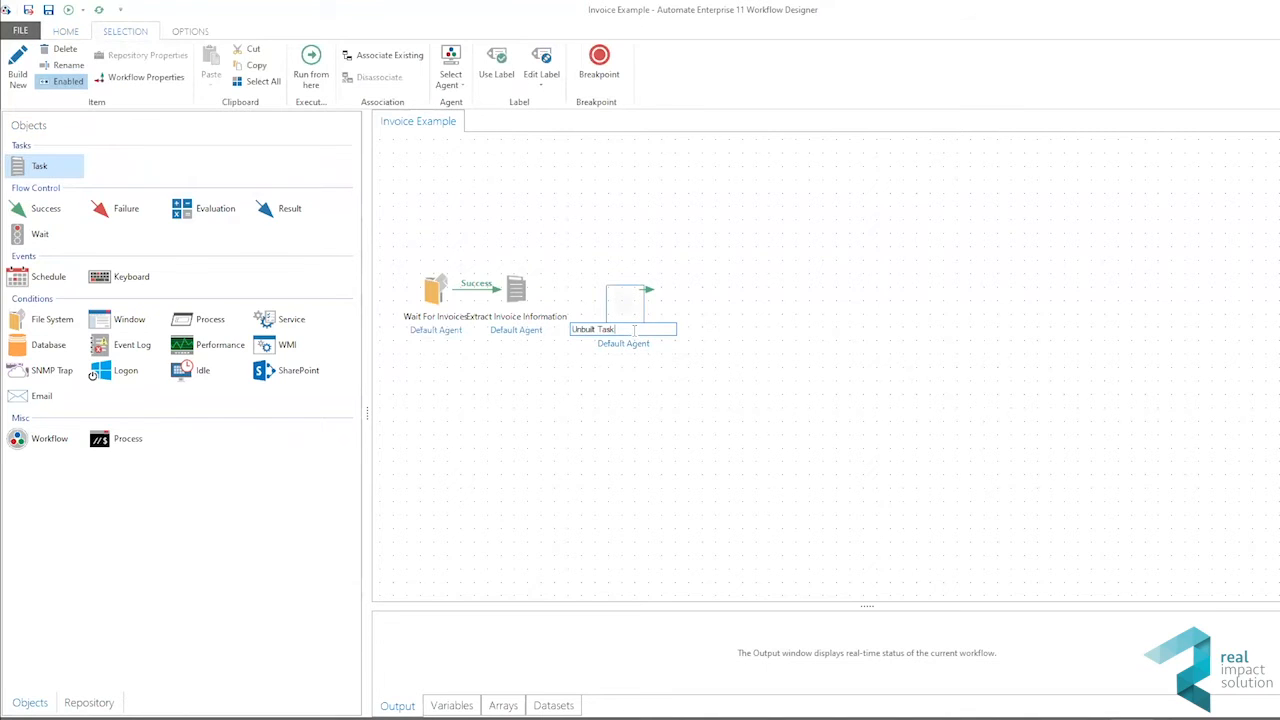
{"action": "key", "text": "ctrl+a"}
{"action": "key", "text": "BackSpace"}
{"action": "type", "text": "Formal Controls"}
{"action": "key", "text": "Return"}
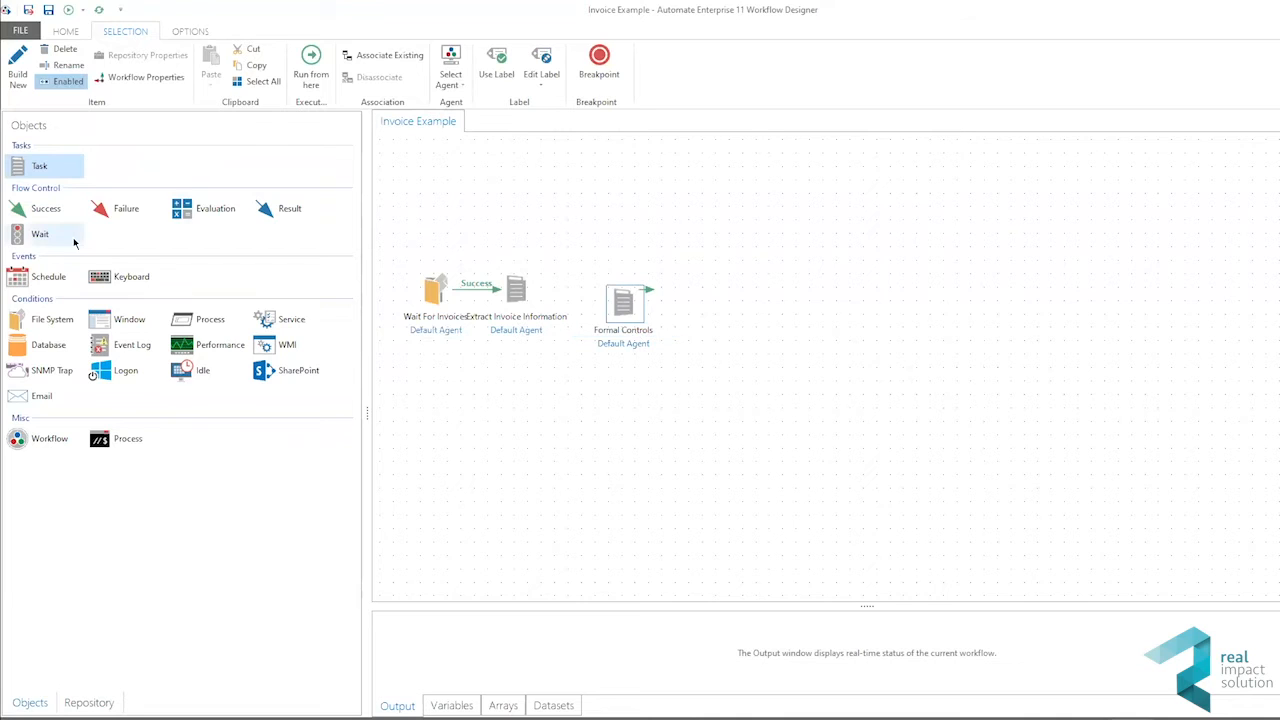
Add a task after Formal Controls and name it "Fiscal Control"
{"action": "left_click_drag", "start_coordinate": [60, 166], "coordinate": [692, 288]}
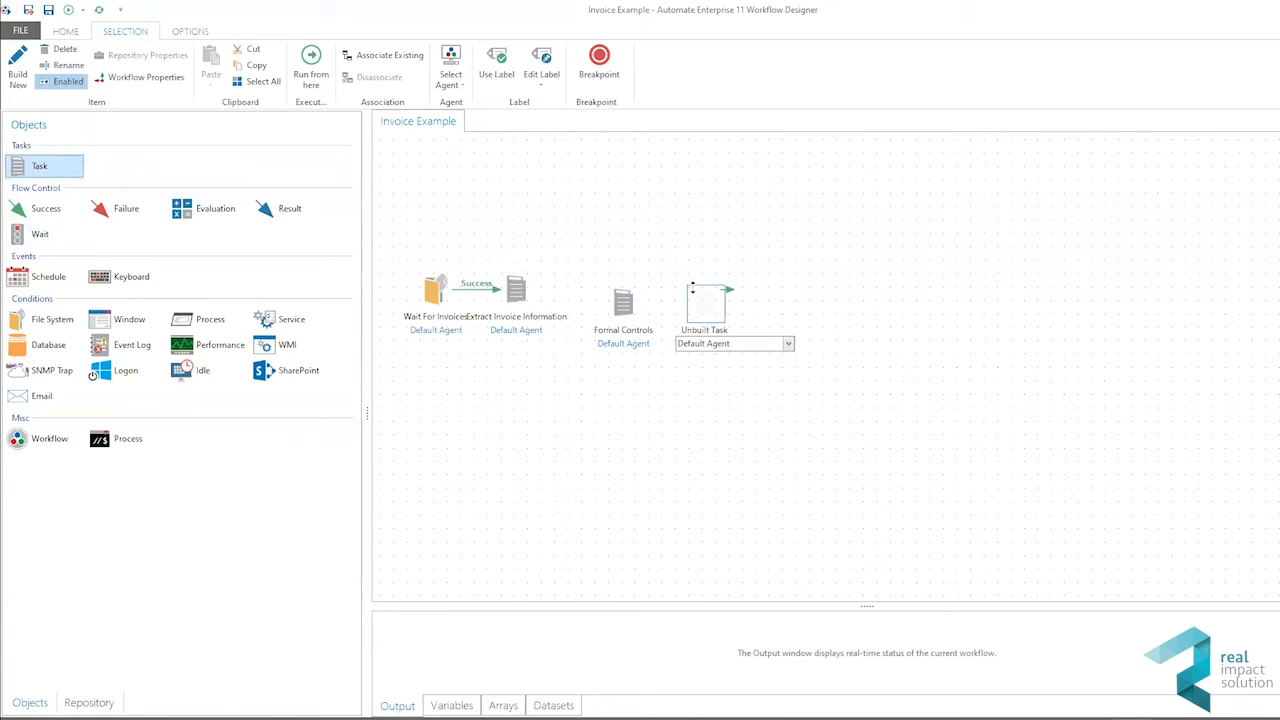
{"action": "type", "text": "Fisca"}
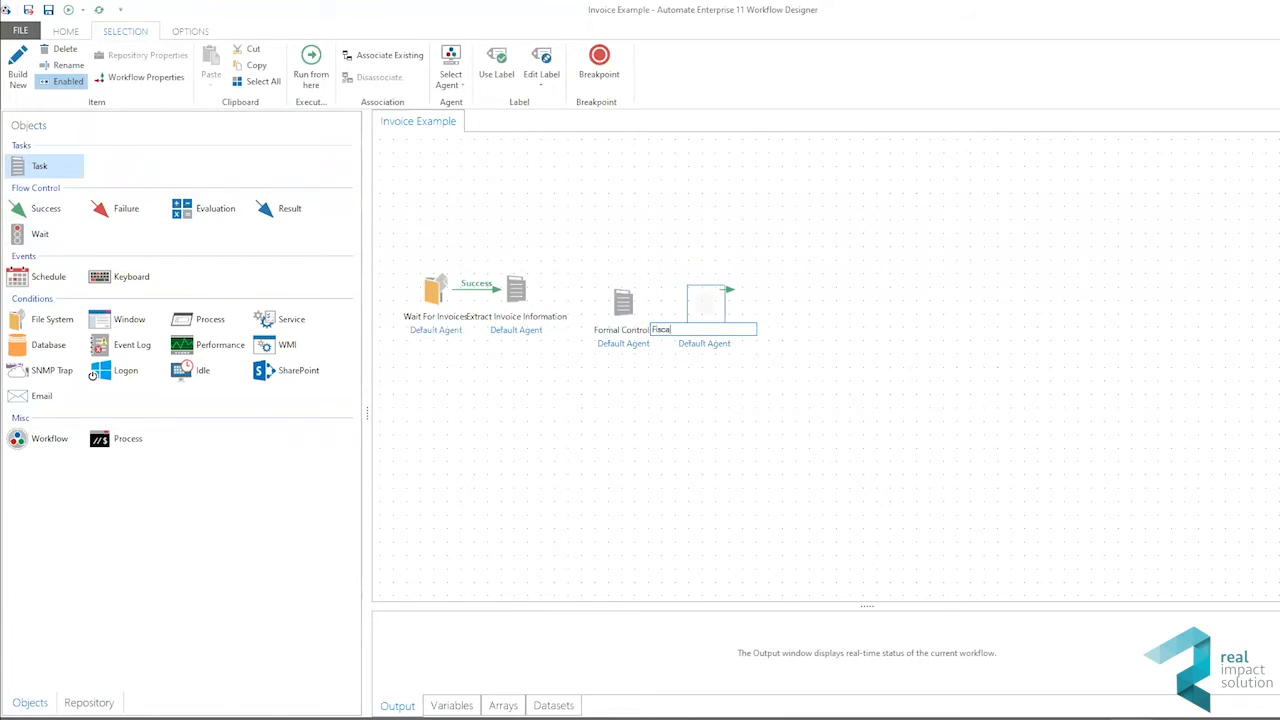
{"action": "type", "text": "l Control"}
{"action": "key", "text": "Return"}
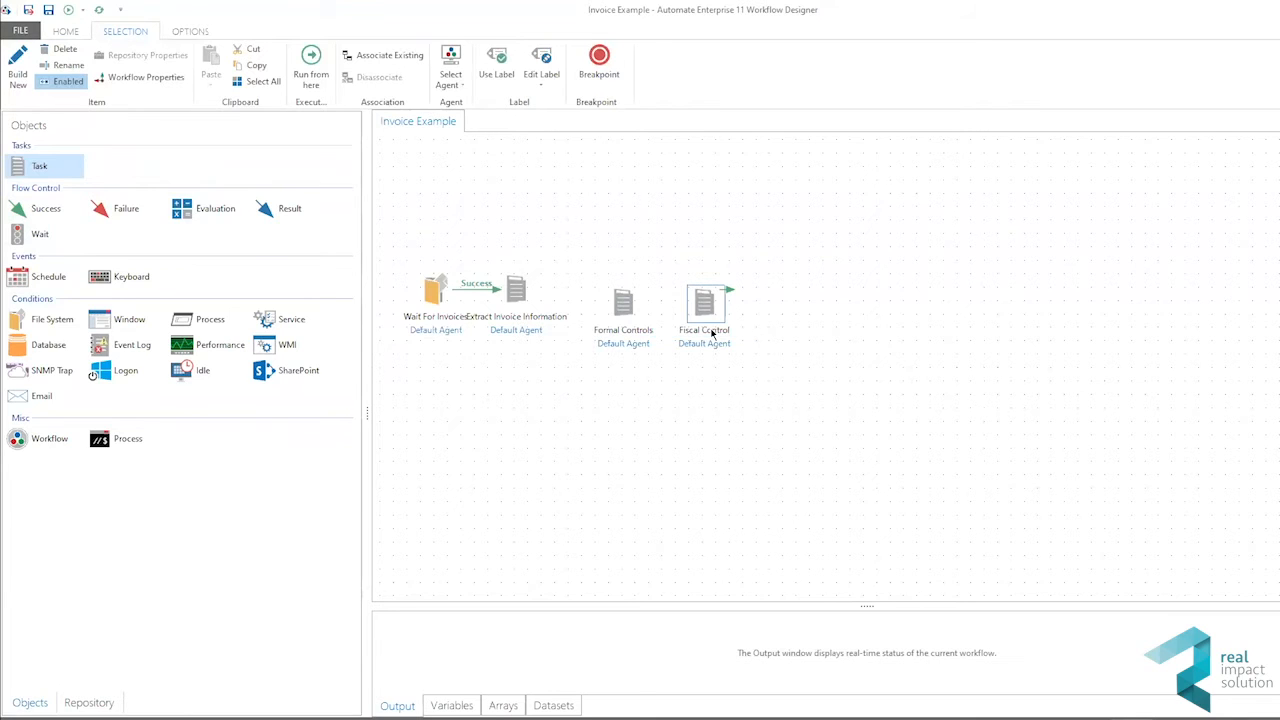
Connect Extract Invoice Information, Formal Controls and Fiscal Control in sequence with success links and align them in one row
{"action": "left_click_drag", "start_coordinate": [623, 297], "coordinate": [701, 300]}
{"action": "left_click", "coordinate": [525, 286]}
{"action": "left_click", "coordinate": [525, 287]}
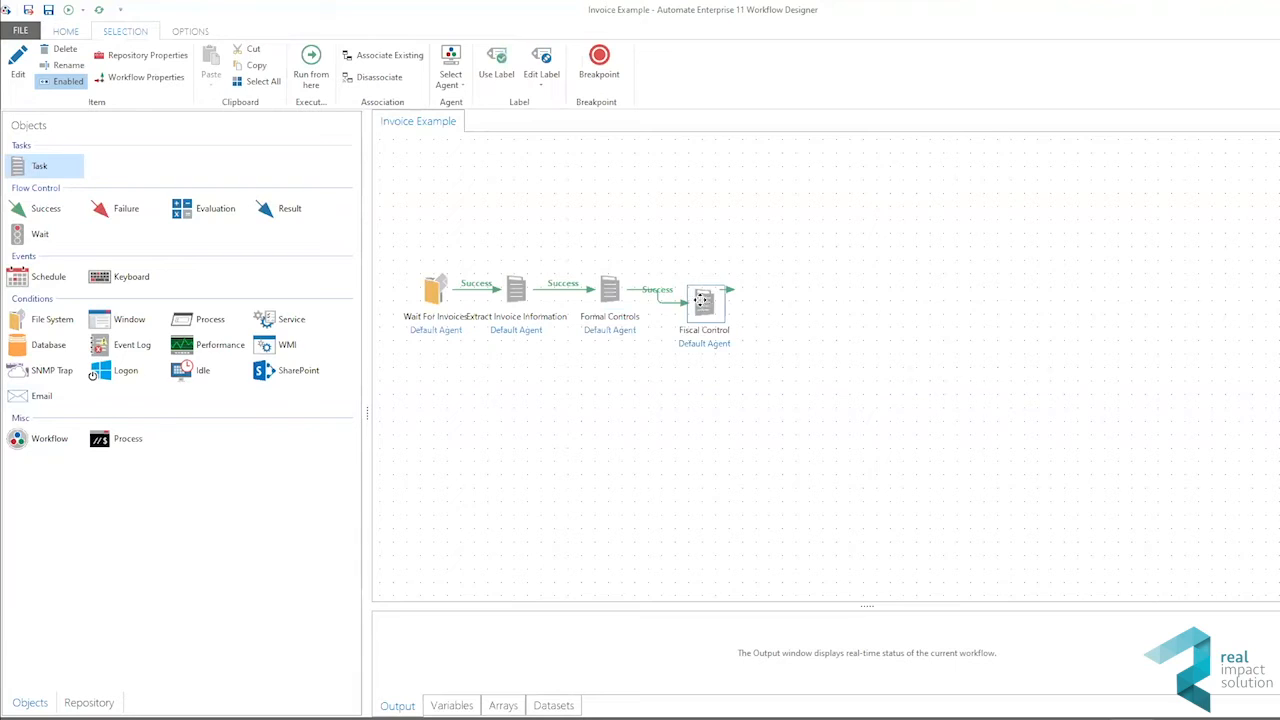
{"action": "left_click", "coordinate": [558, 403]}
Add a task below the main row of the workflow and name it "Unexpected Error"
{"action": "left_click_drag", "start_coordinate": [36, 173], "coordinate": [568, 490]}
{"action": "type", "text": "Une"}
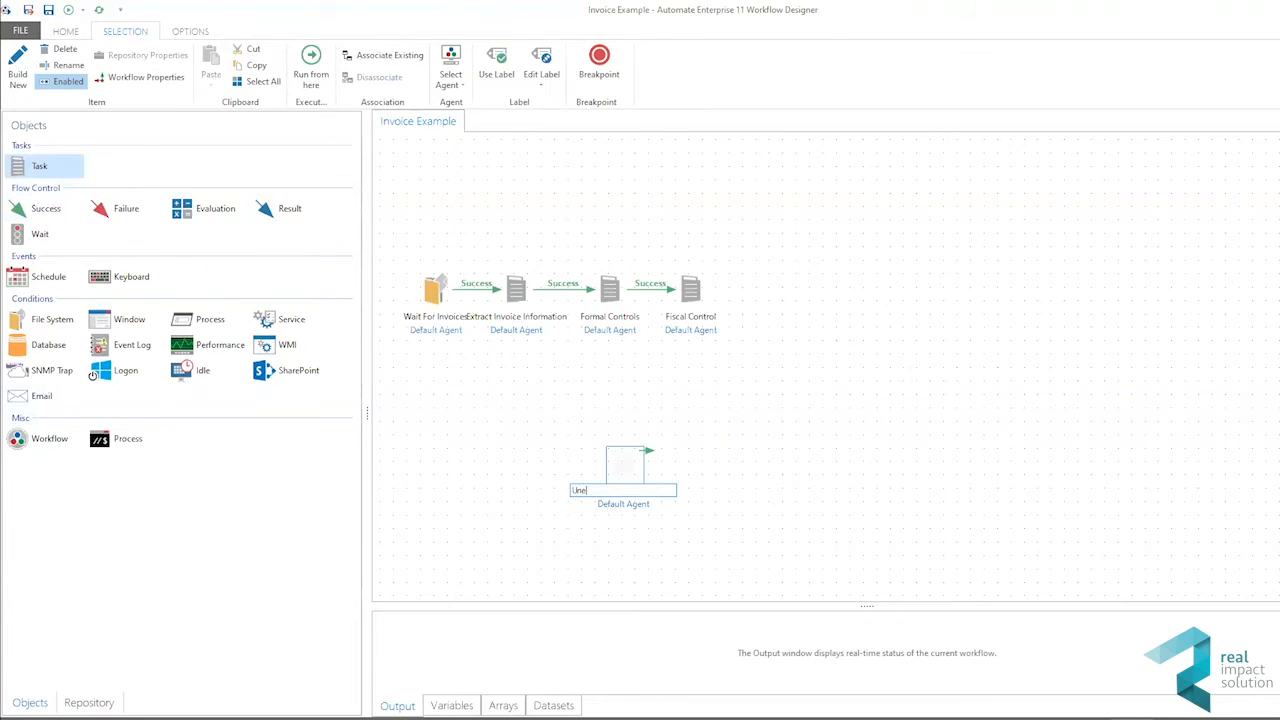
{"action": "type", "text": "xpected Error"}
{"action": "key", "text": "Return"}
Connect Extract Invoice Information, Formal Controls and Fiscal Control to Unexpected Error with failure links
{"action": "left_click", "coordinate": [521, 302]}
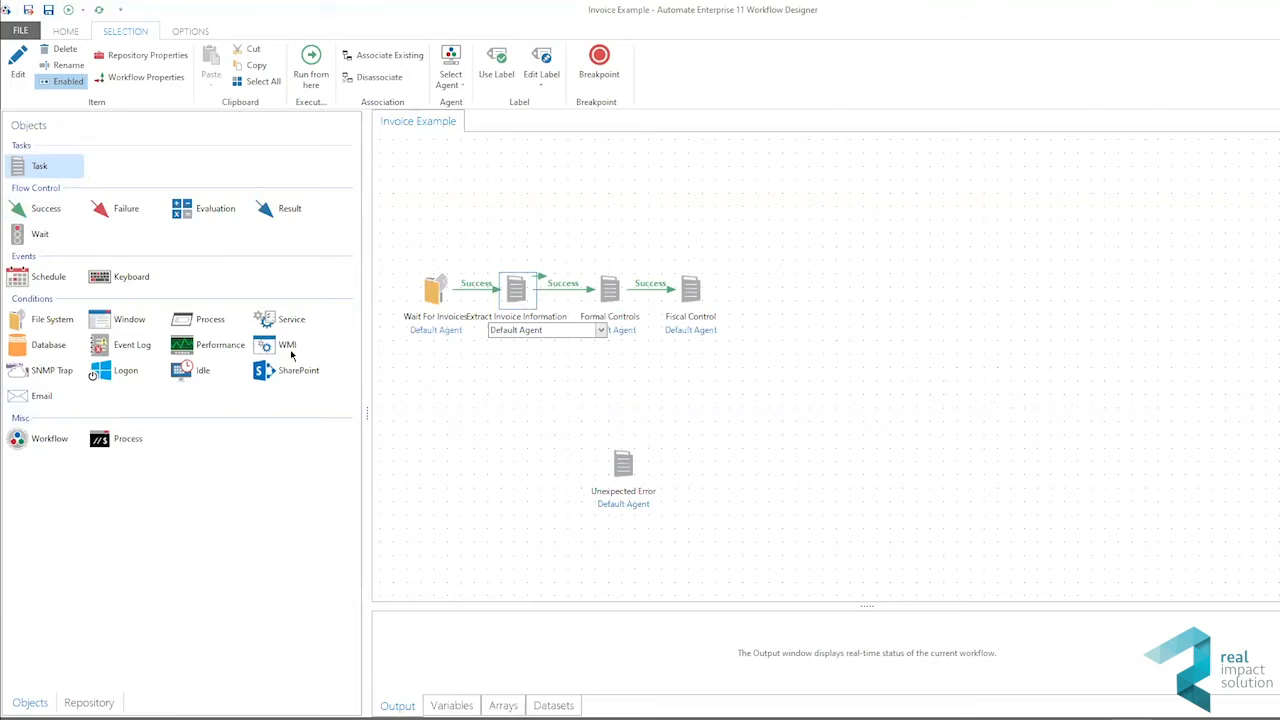
{"action": "left_click_drag", "start_coordinate": [125, 208], "coordinate": [620, 448]}
{"action": "left_click_drag", "start_coordinate": [590, 392], "coordinate": [516, 303]}
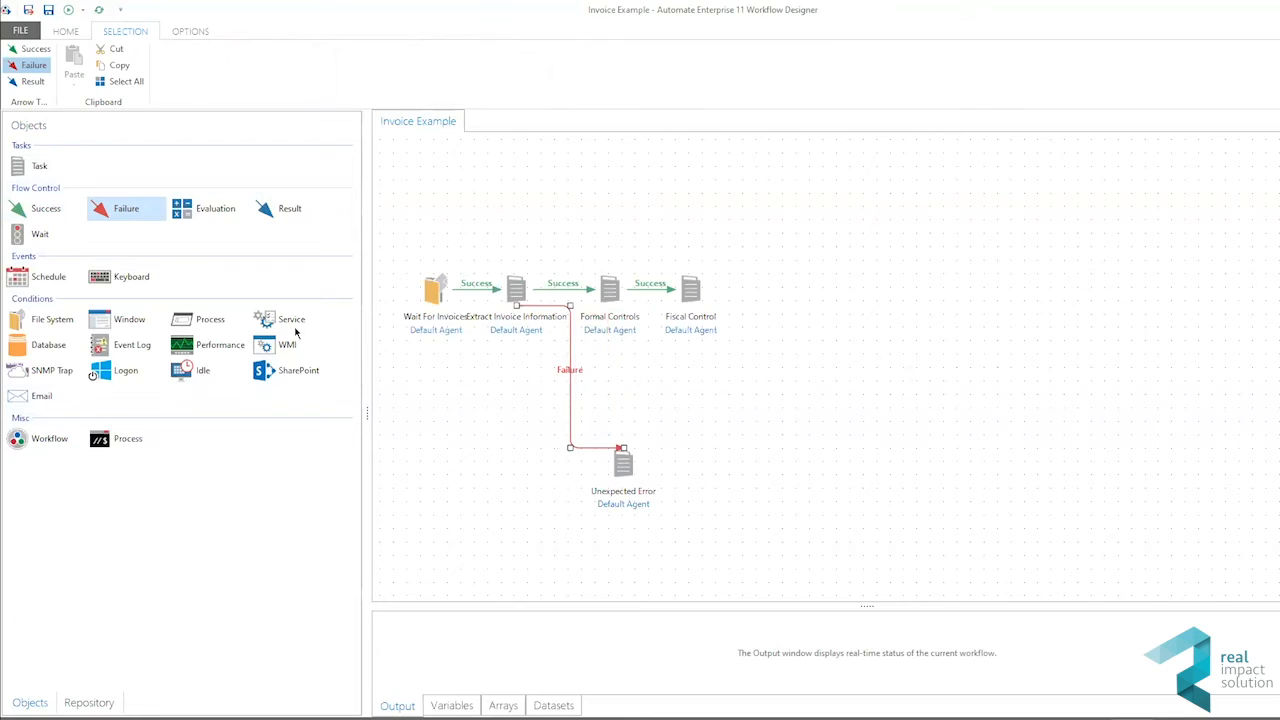
{"action": "left_click_drag", "start_coordinate": [126, 208], "coordinate": [622, 450]}
{"action": "left_click_drag", "start_coordinate": [618, 378], "coordinate": [612, 303]}
{"action": "left_click", "coordinate": [130, 211]}
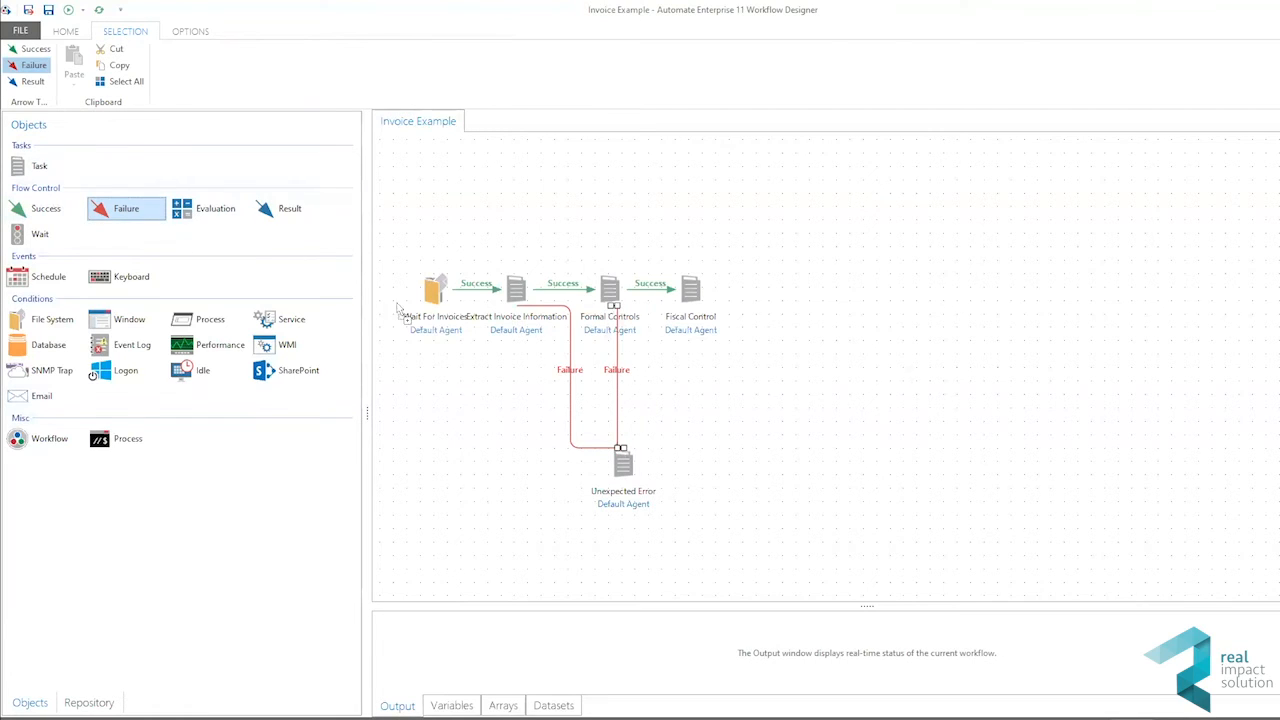
{"action": "mouse_move", "coordinate": [686, 407]}
{"action": "left_mouse_down"}
{"action": "mouse_move", "coordinate": [714, 441]}
{"action": "mouse_move", "coordinate": [623, 447]}
{"action": "left_mouse_up"}
{"action": "left_click_drag", "start_coordinate": [687, 405], "coordinate": [690, 307]}
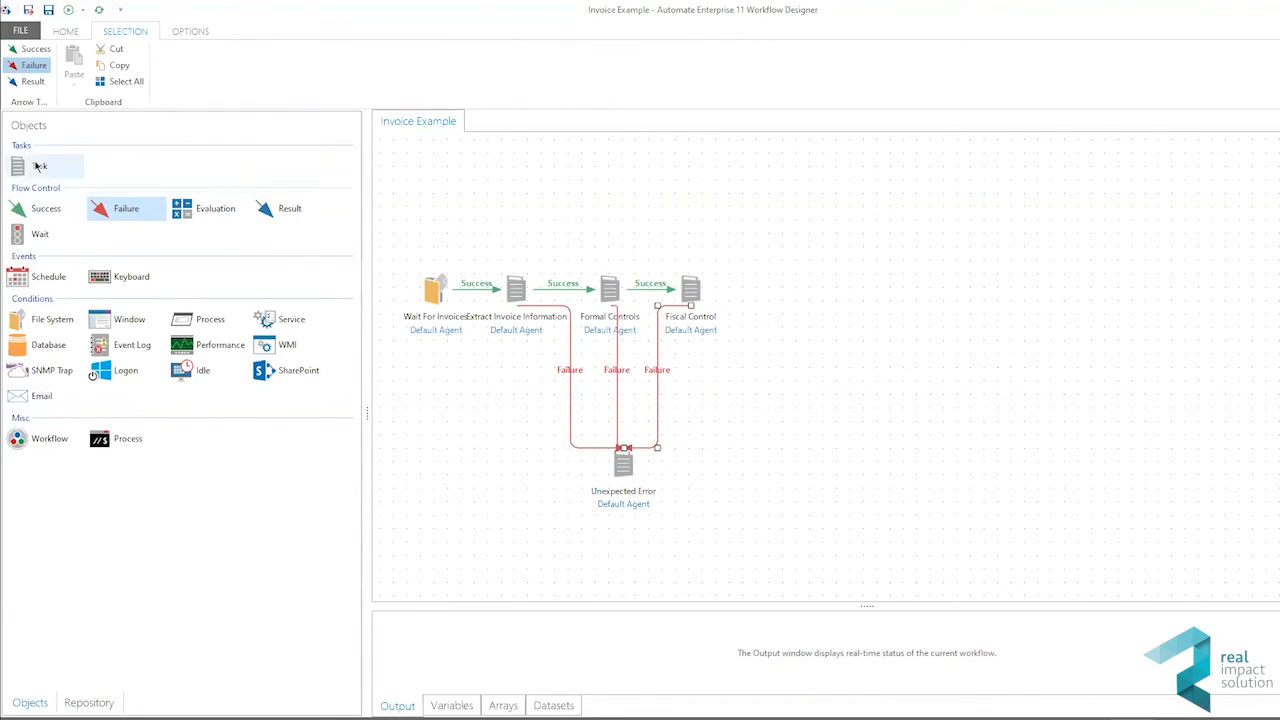
Add an Evaluation named "Status?" in line after Fiscal Control and connect Fiscal Control to it with a success link
{"action": "left_click_drag", "start_coordinate": [203, 214], "coordinate": [848, 335]}
{"action": "type", "text": "Status?"}
{"action": "key", "text": "Return"}
{"action": "left_click_drag", "start_coordinate": [826, 302], "coordinate": [782, 288]}
{"action": "left_click", "coordinate": [706, 285]}
Add a task in the main row beyond the Status? evaluation and name it "Authorize Payment"
{"action": "left_click_drag", "start_coordinate": [34, 162], "coordinate": [950, 292]}
{"action": "left_click", "coordinate": [951, 314]}
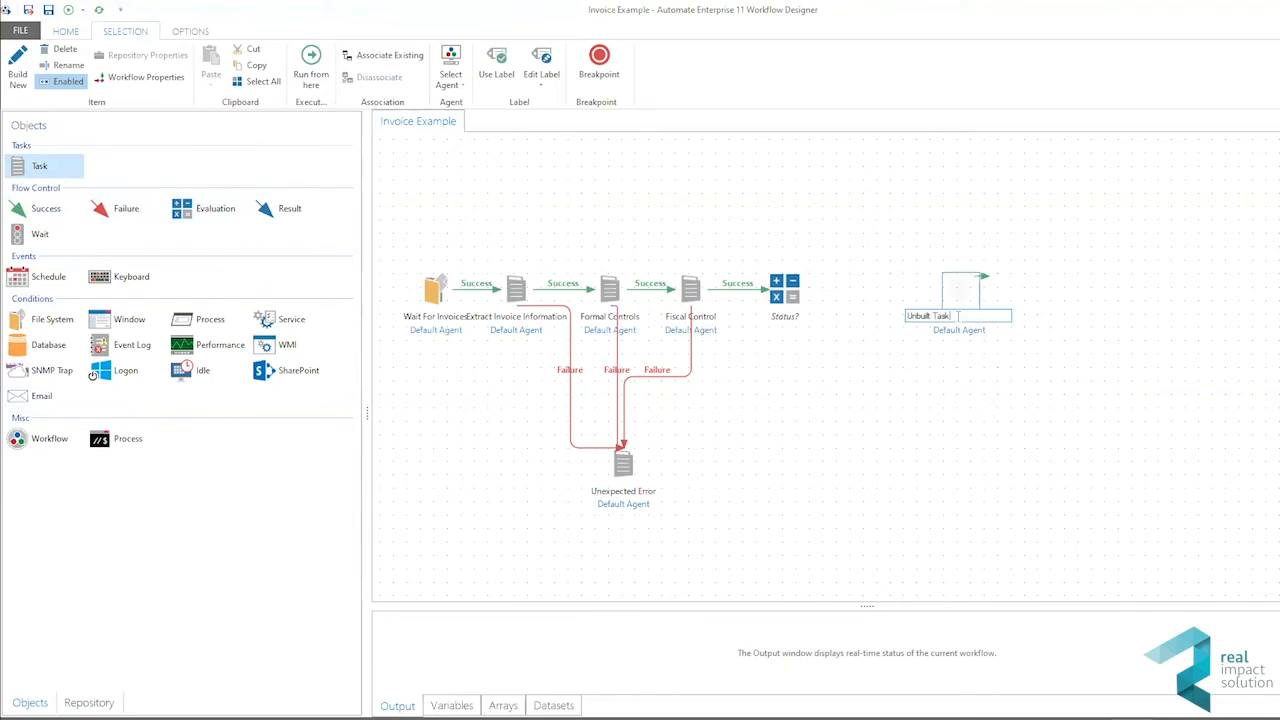
{"action": "key", "text": "ctrl+a"}
{"action": "type", "text": "Authorize Payment"}
{"action": "key", "text": "Return"}
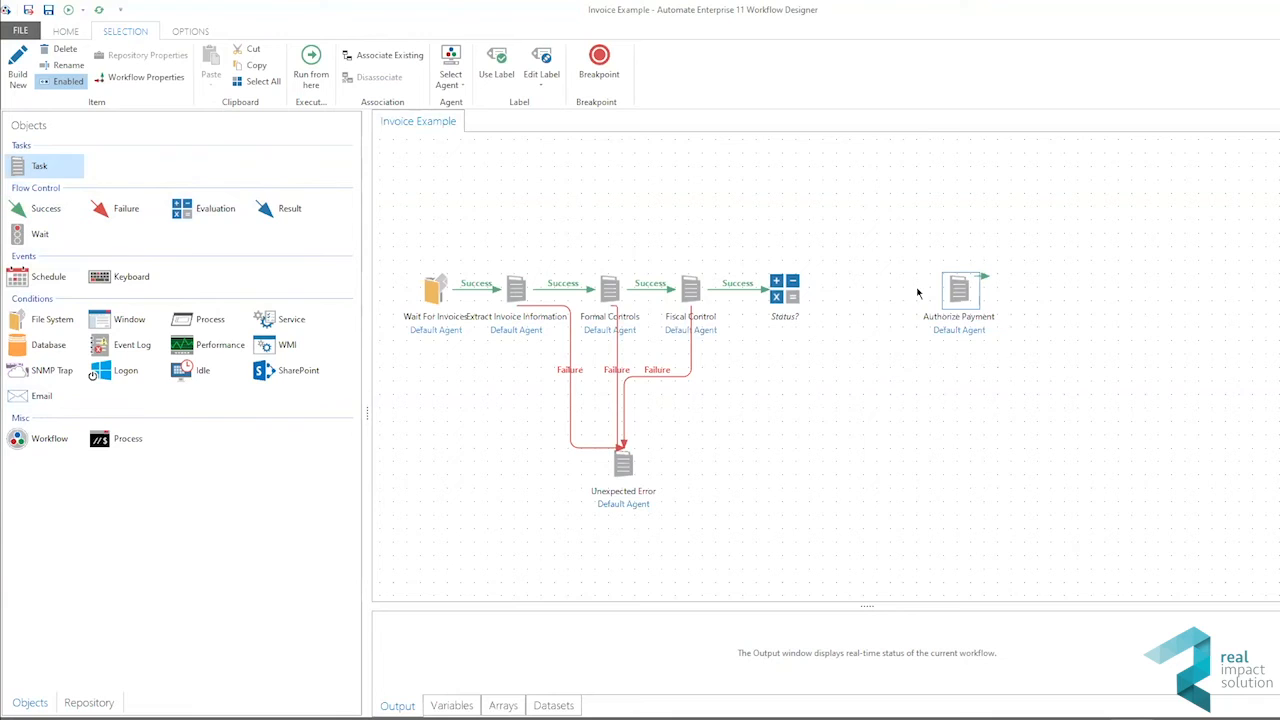
Add a task below Authorize Payment and name it "Fiscal Error"
{"action": "left_click_drag", "start_coordinate": [40, 166], "coordinate": [915, 380]}
{"action": "left_click", "coordinate": [943, 422]}
{"action": "type", "text": "Fiscal Error"}
{"action": "key", "text": "Return"}
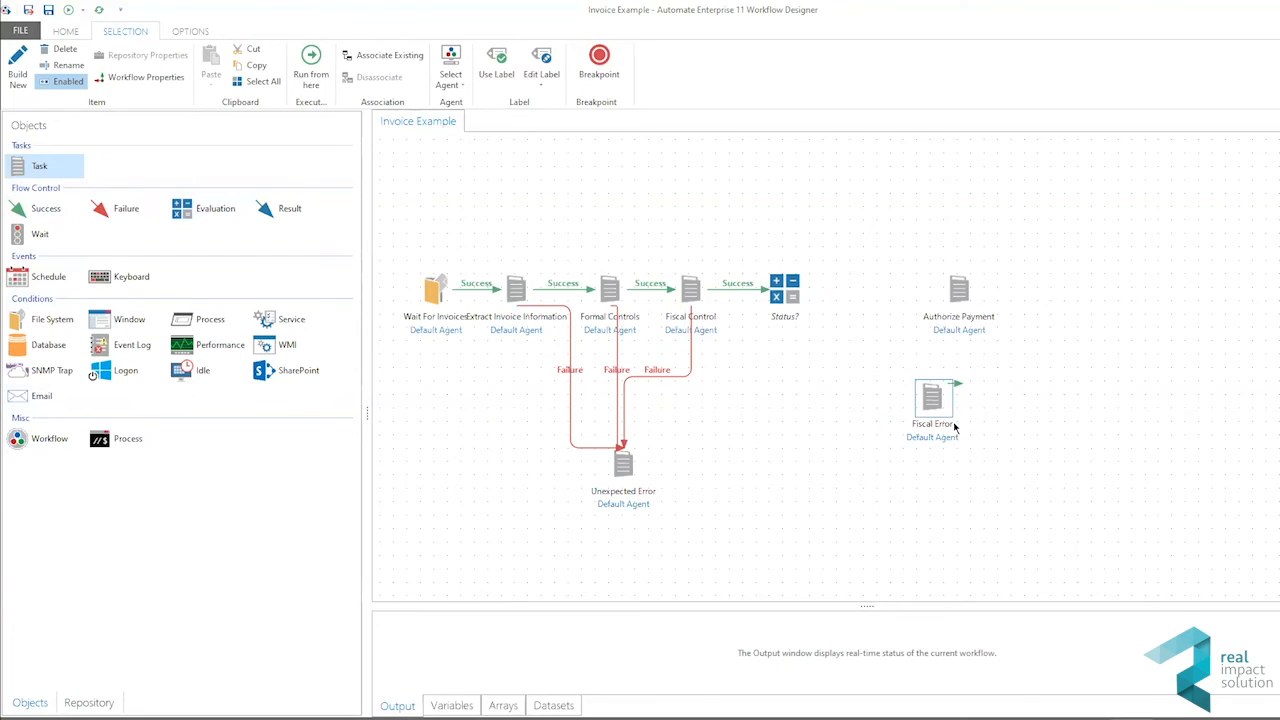
Add a task below Fiscal Error and name it "Formal Error"
{"action": "left_click_drag", "start_coordinate": [40, 166], "coordinate": [862, 461]}
{"action": "left_click", "coordinate": [881, 502]}
{"action": "key", "text": "ctrl+a"}
{"action": "type", "text": "Formal Error"}
{"action": "key", "text": "Return"}
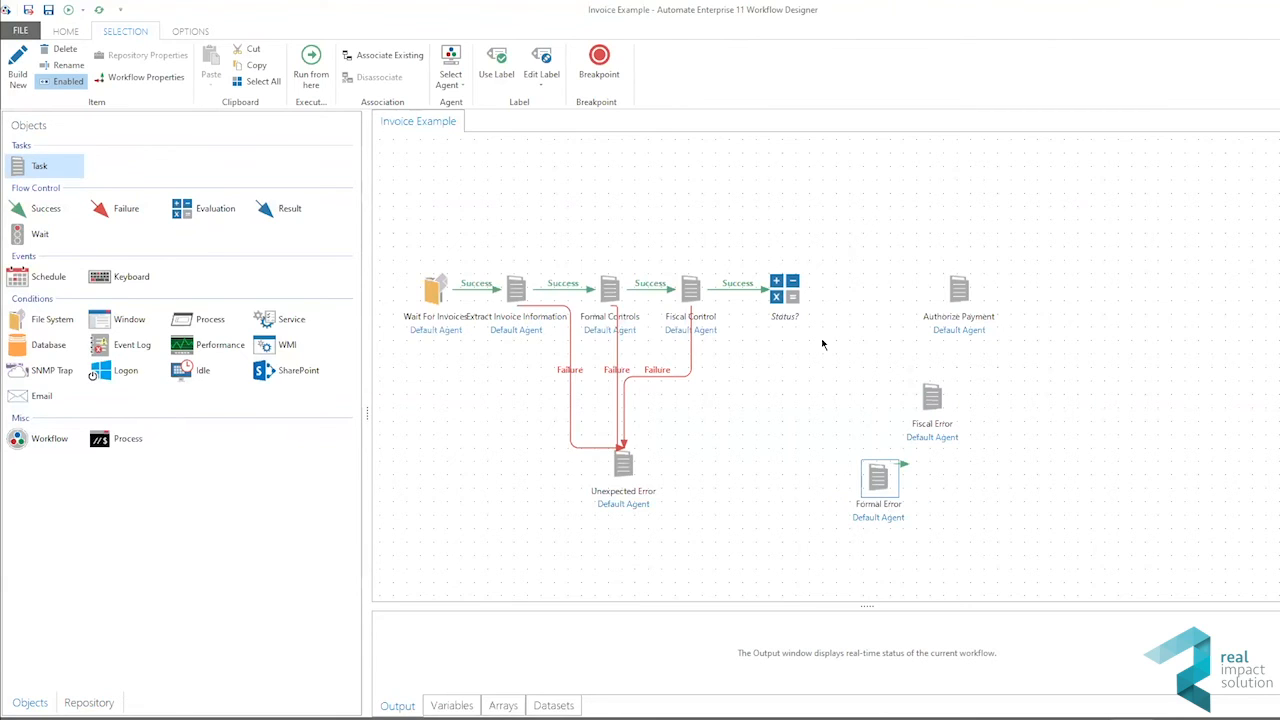
Connect the Status? evaluation to Authorize Payment with a success link and to Fiscal Error with a result link
{"action": "left_click", "coordinate": [790, 292]}
{"action": "left_click_drag", "start_coordinate": [814, 279], "coordinate": [952, 292]}
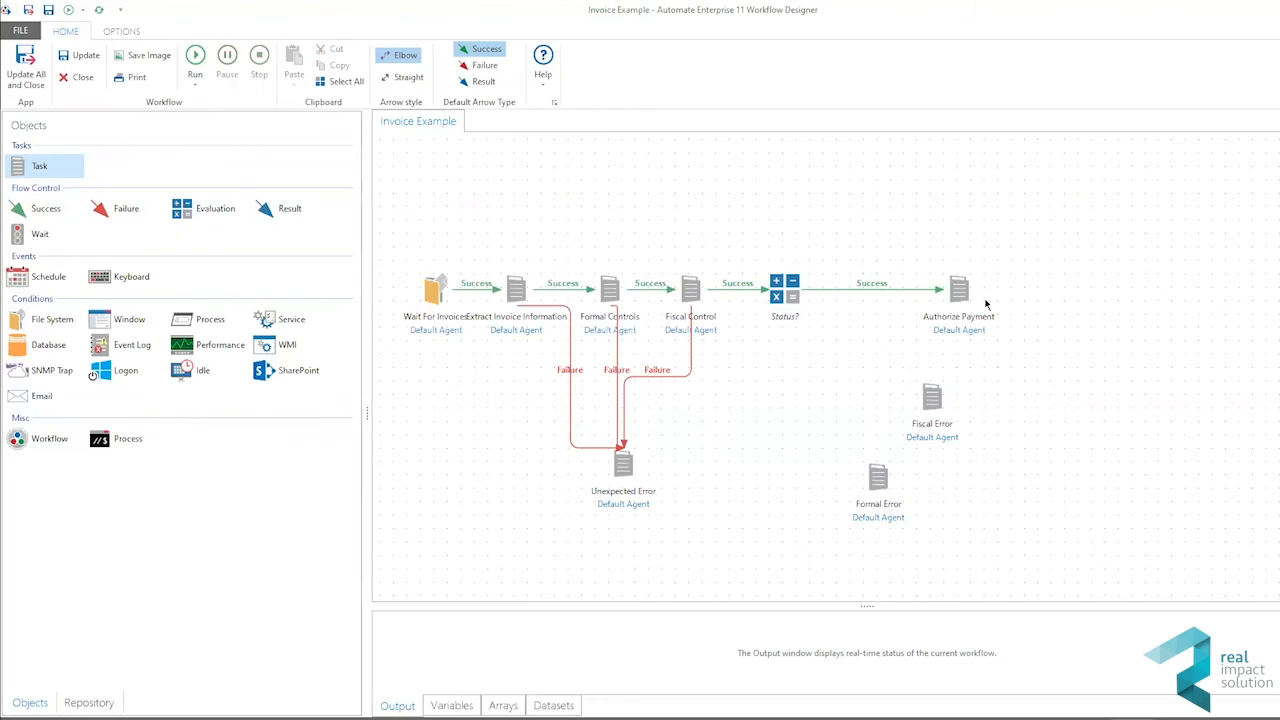
{"action": "left_click", "coordinate": [288, 208]}
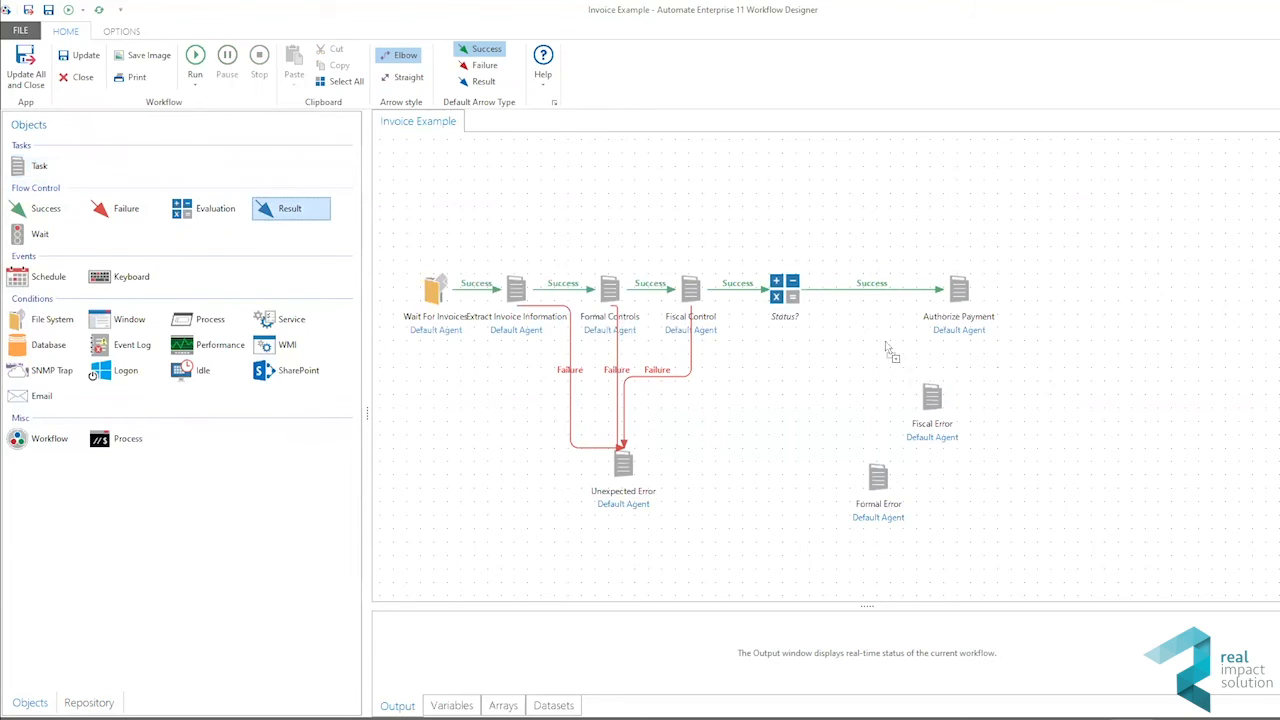
{"action": "left_click", "coordinate": [822, 354]}
{"action": "left_click_drag", "start_coordinate": [819, 352], "coordinate": [820, 289]}
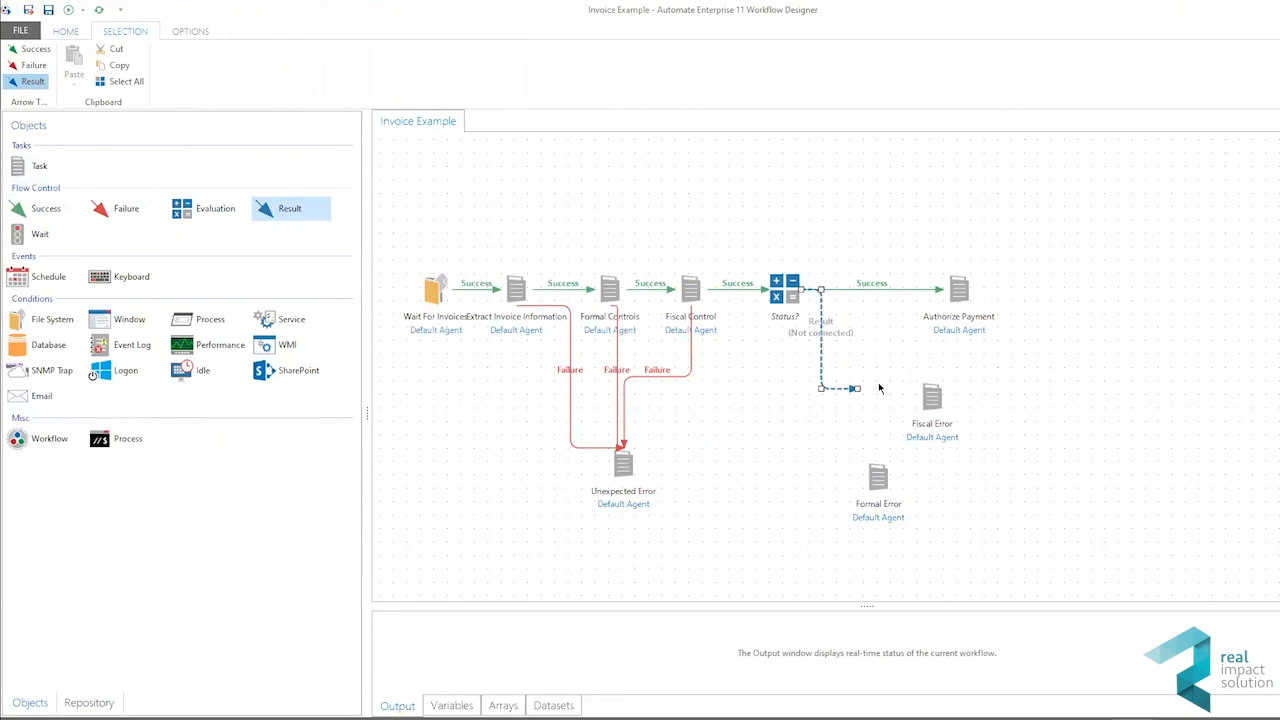
{"action": "left_click_drag", "start_coordinate": [857, 388], "coordinate": [912, 397]}
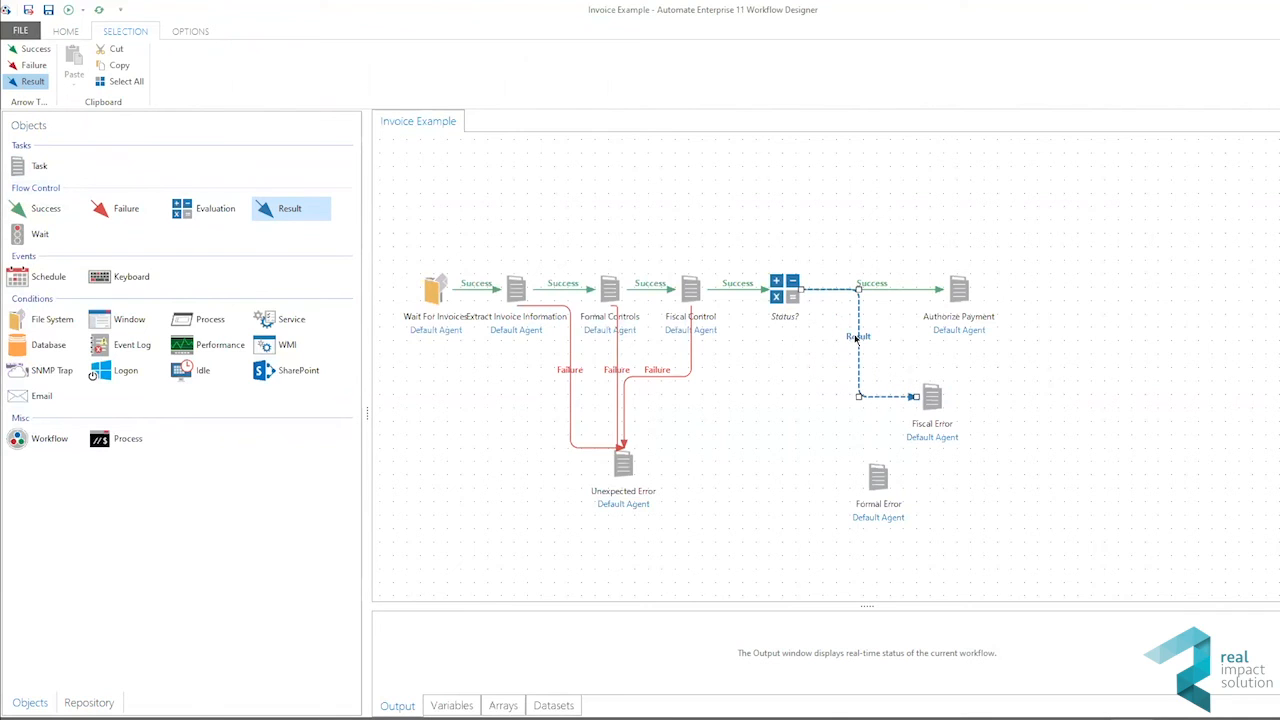
Set the result link leading to Fiscal Error to match the value "Fiscal Error"
{"action": "double_click", "coordinate": [855, 337]}
{"action": "left_click", "coordinate": [548, 391]}
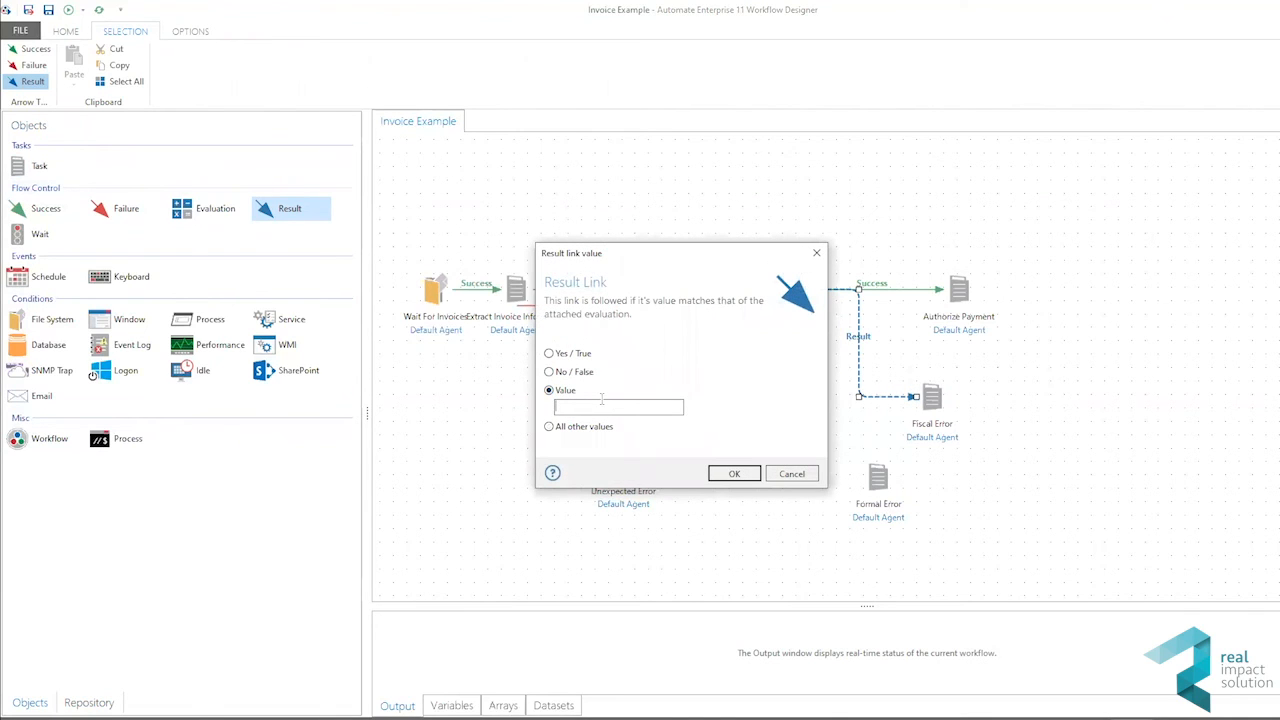
{"action": "type", "text": "Fiscal Error"}
{"action": "key", "text": "Return"}
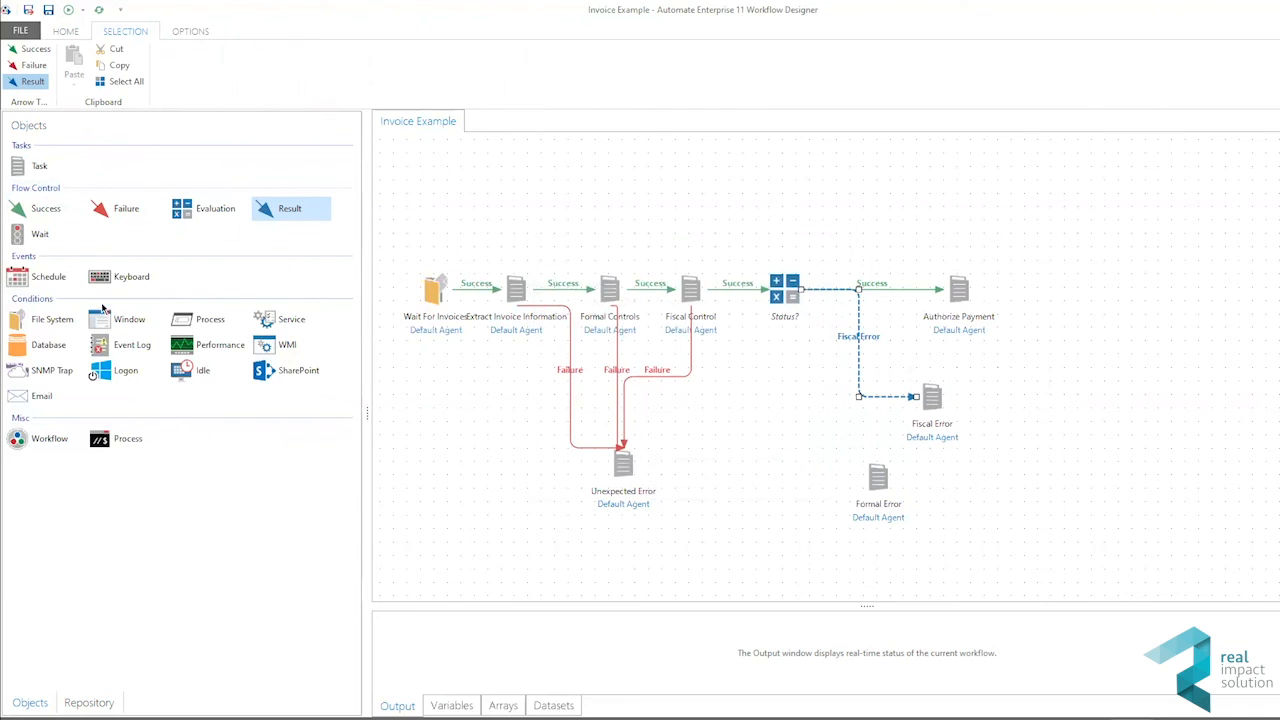
Connect Status? to Formal Error with a result link and set it to match the value "Formal Error"
{"action": "left_click_drag", "start_coordinate": [286, 208], "coordinate": [800, 290]}
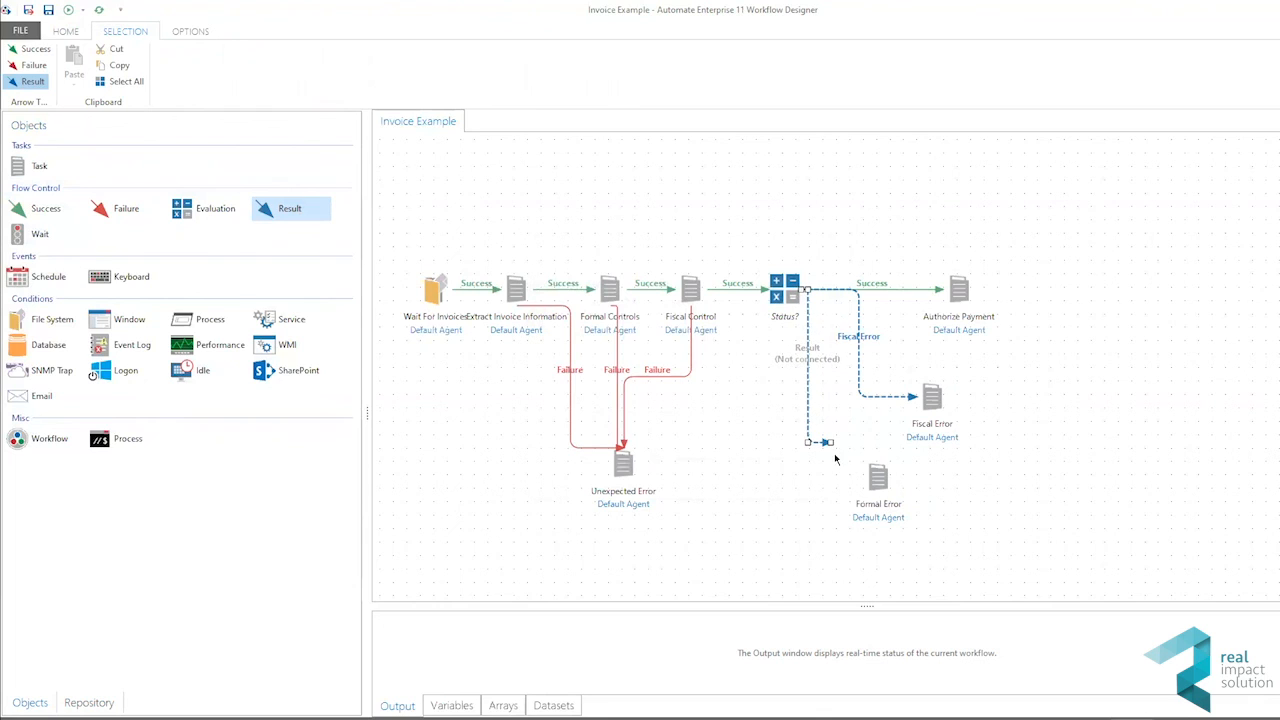
{"action": "left_click_drag", "start_coordinate": [828, 442], "coordinate": [876, 465]}
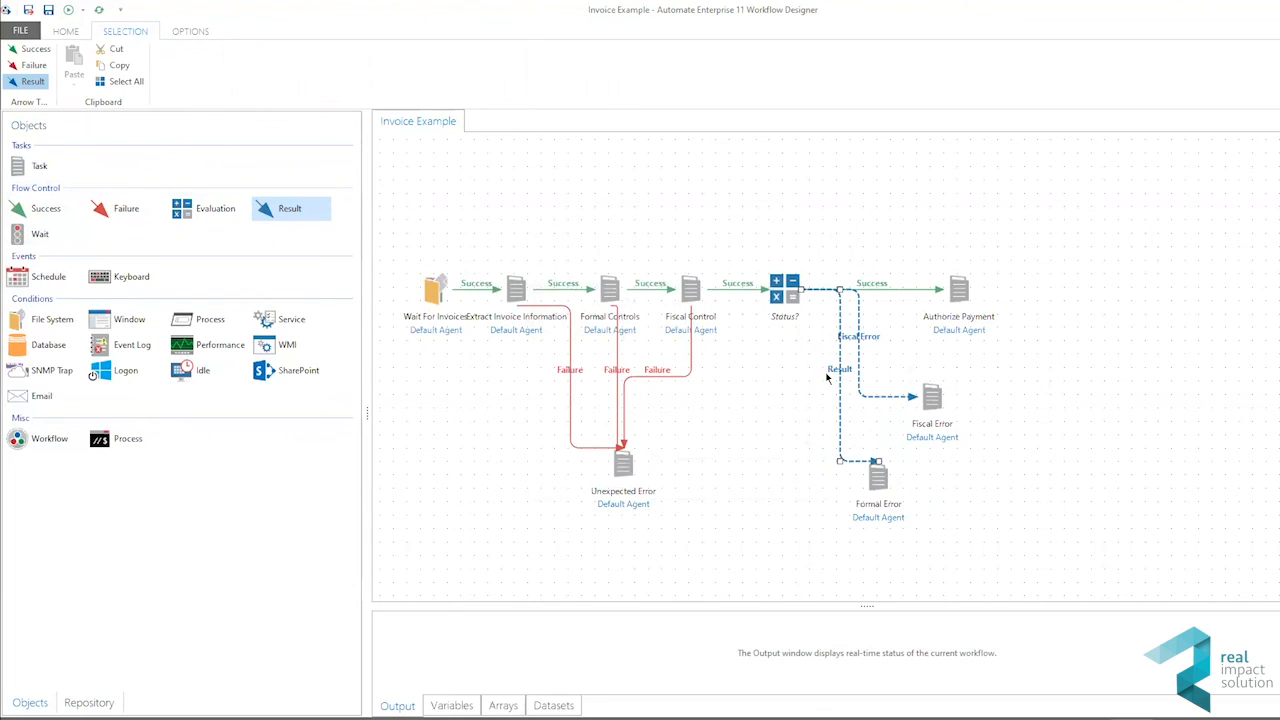
{"action": "double_click", "coordinate": [840, 372]}
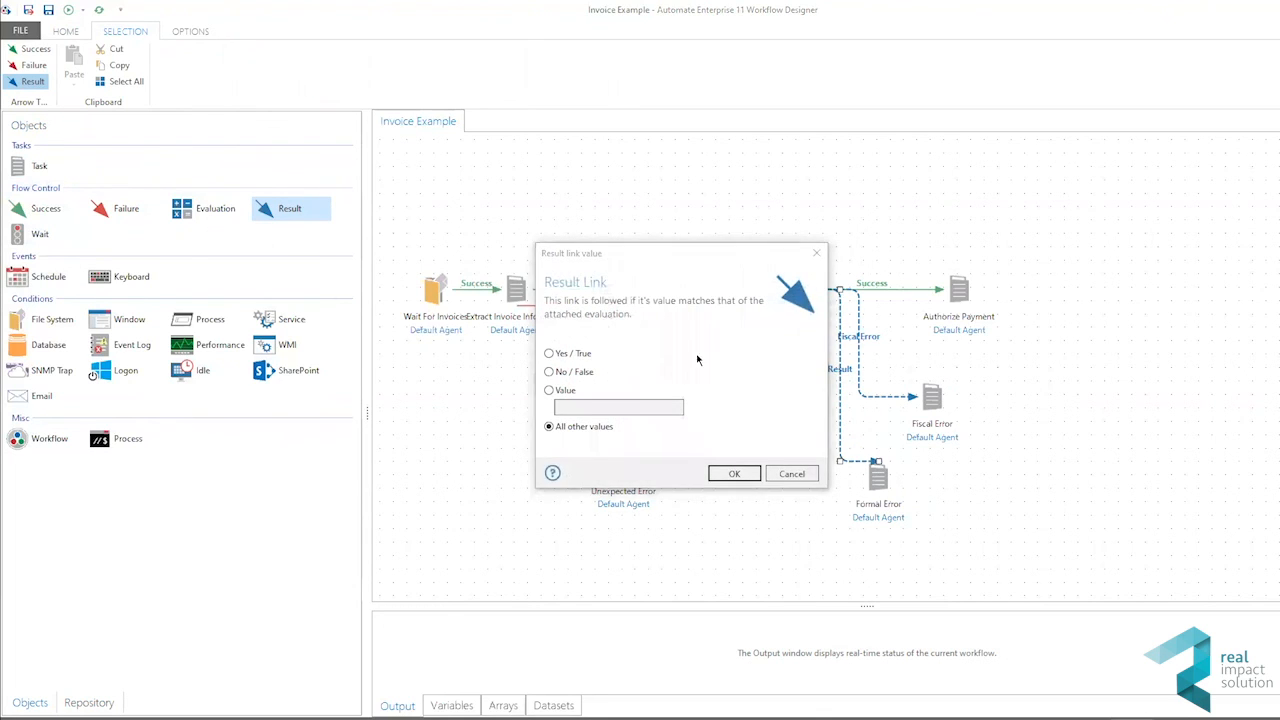
{"action": "left_click", "coordinate": [562, 390]}
{"action": "type", "text": "Formal Error"}
{"action": "key", "text": "Return"}
Tidy the failure links into Unexpected Error so they merge above the task
{"action": "left_click", "coordinate": [1188, 331]}
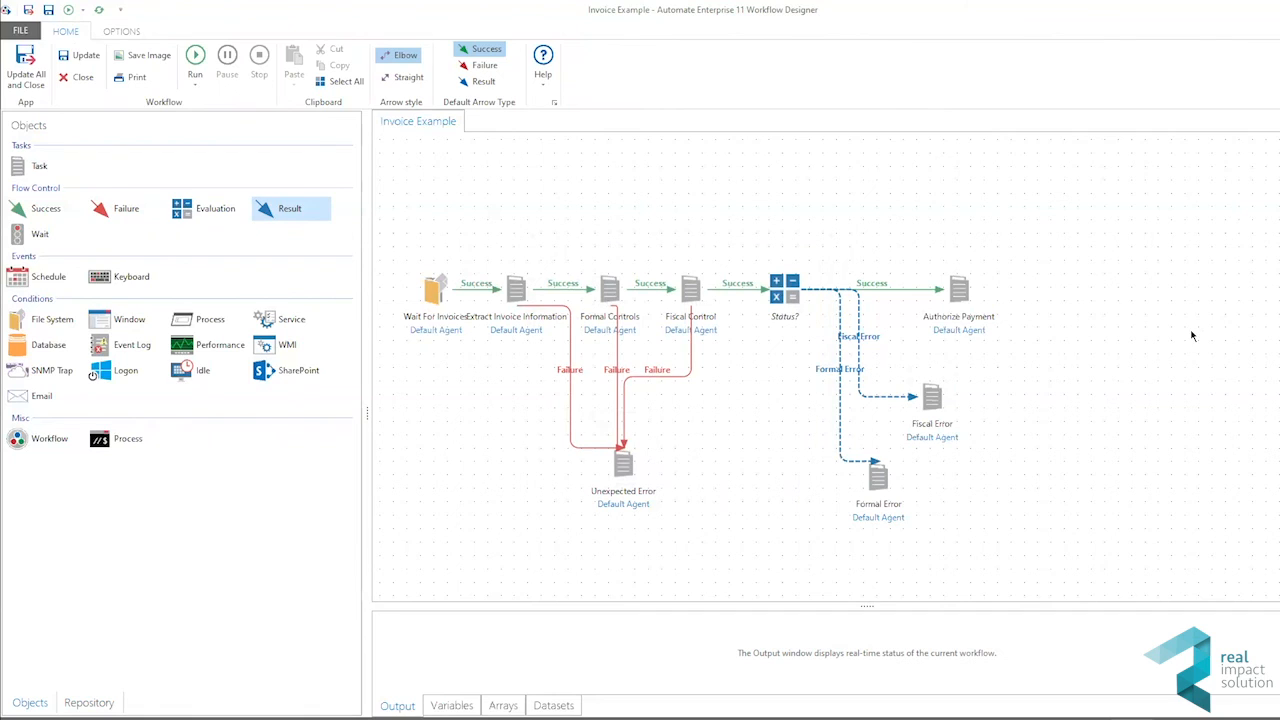
{"action": "left_click", "coordinate": [641, 470]}
{"action": "left_click", "coordinate": [749, 446]}
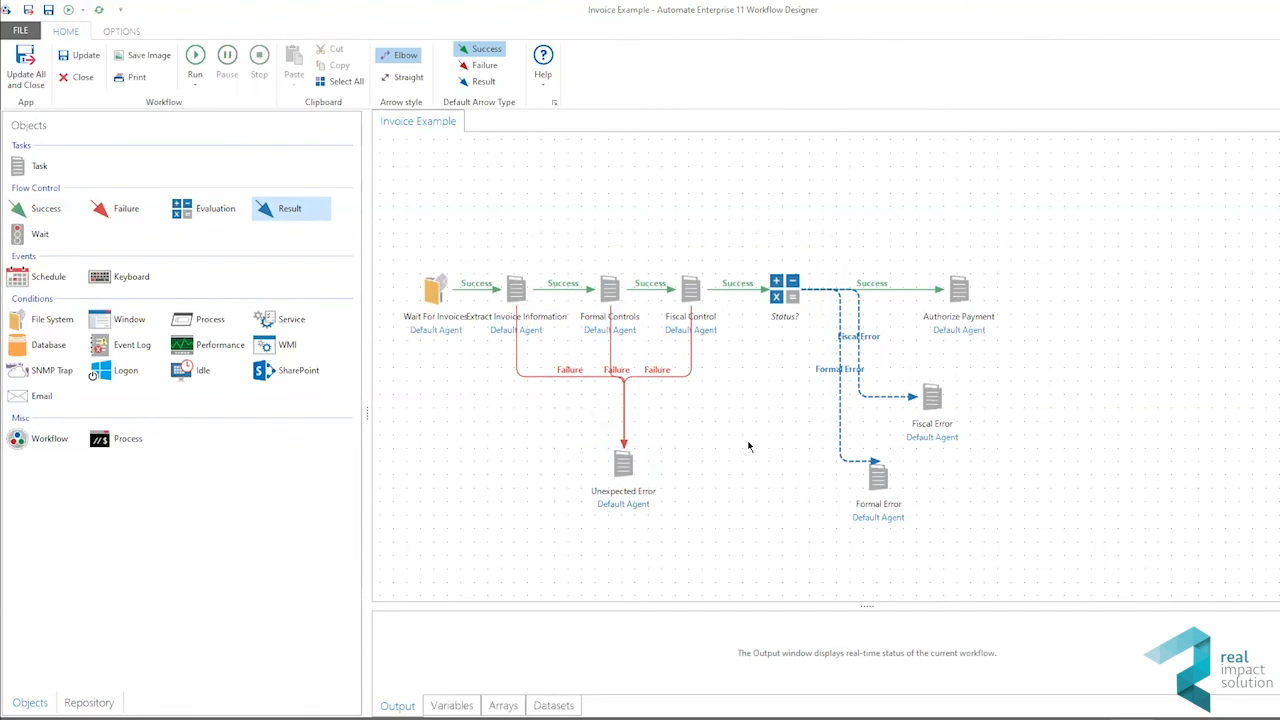